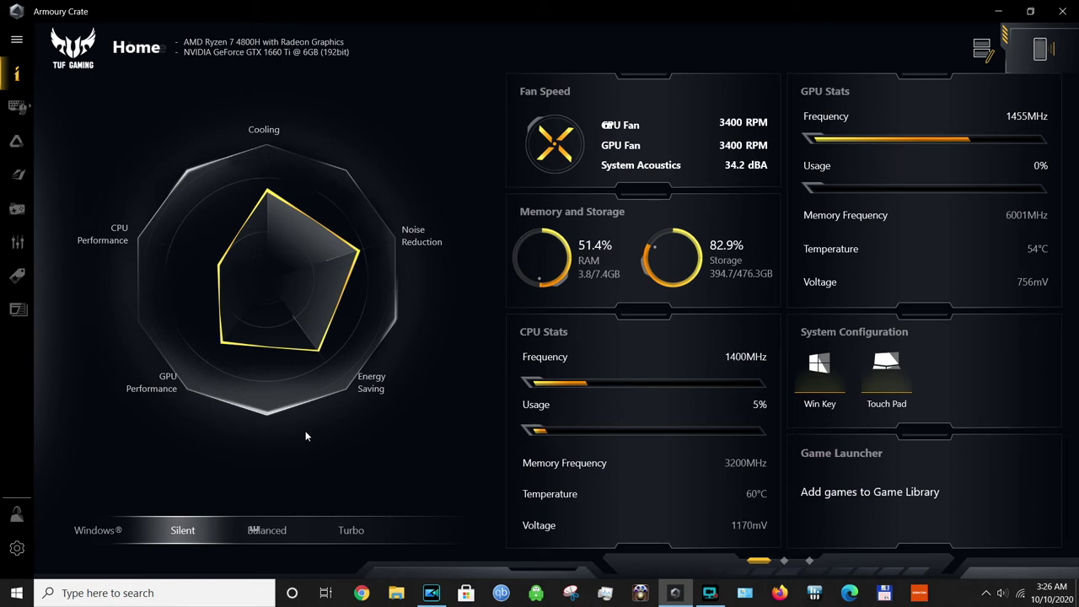
Check Armoury Crate's version on the Settings About tab, then return to the Home dashboard.
click(17, 548)
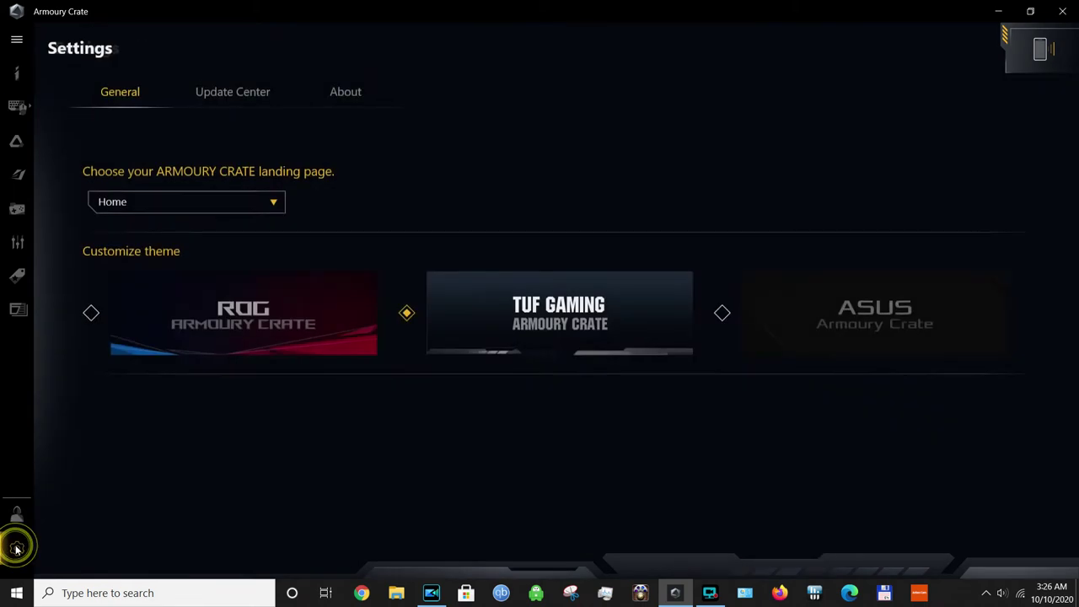
click(349, 95)
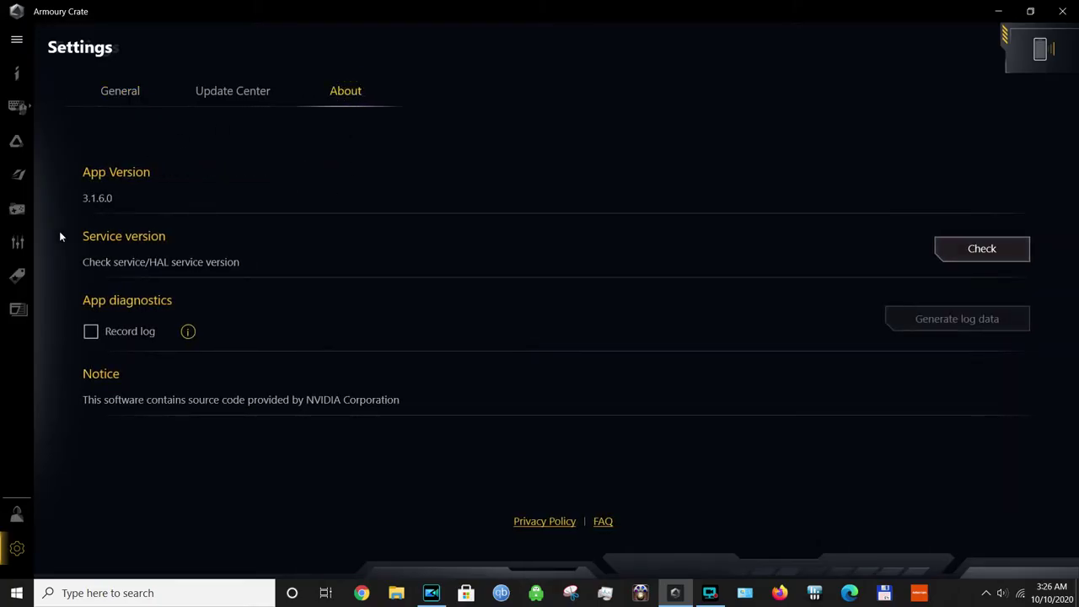
click(17, 76)
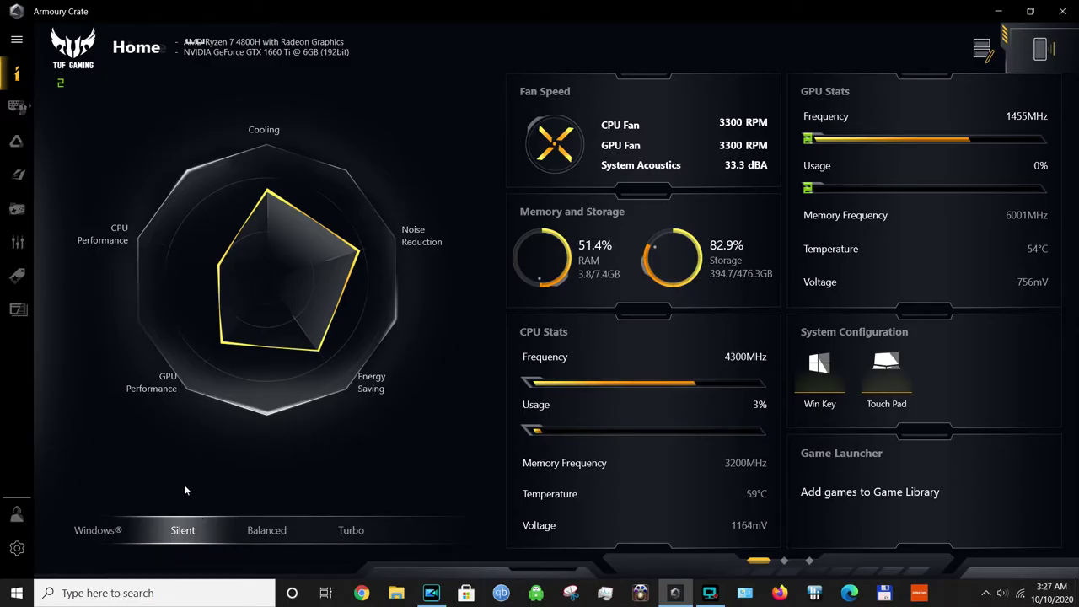
Visit Scenario Profiles and dismiss the profile chooser, then come back to Scenario Profiles via Home.
click(17, 243)
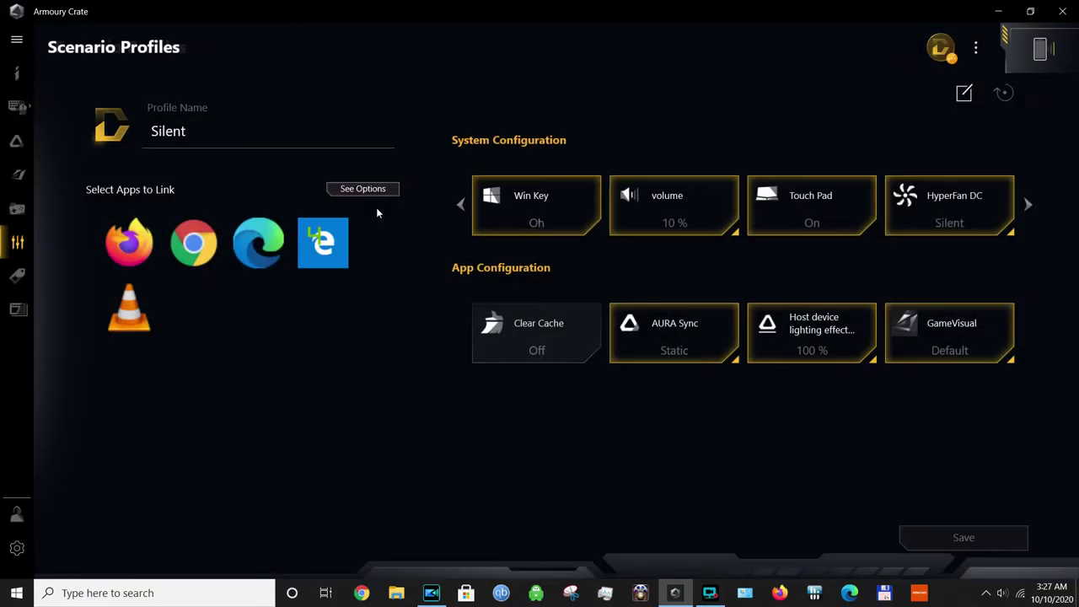
click(937, 49)
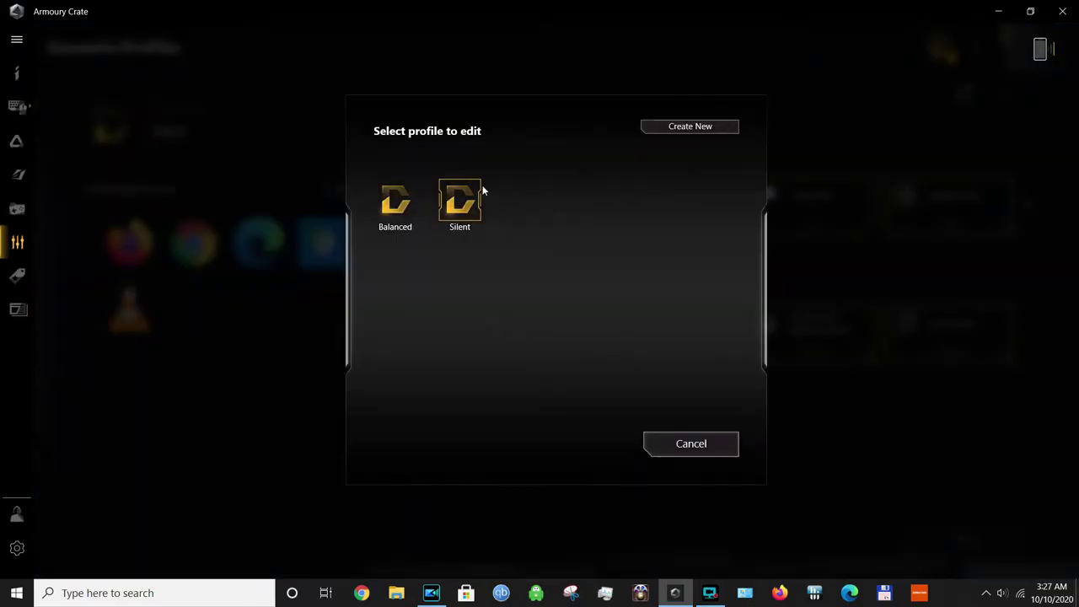
mouse_move(481, 209)
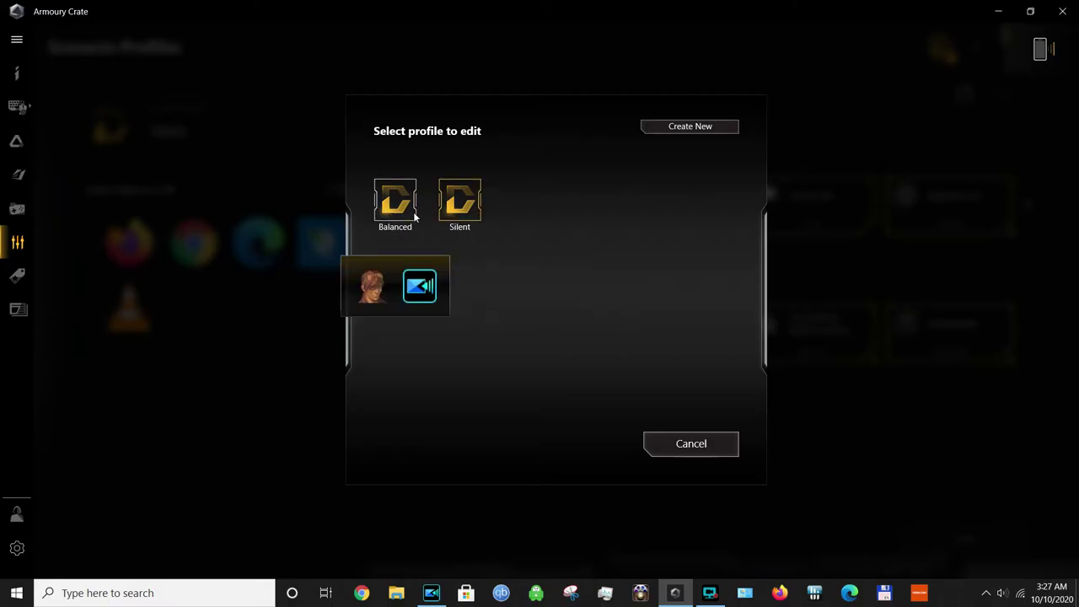
click(696, 446)
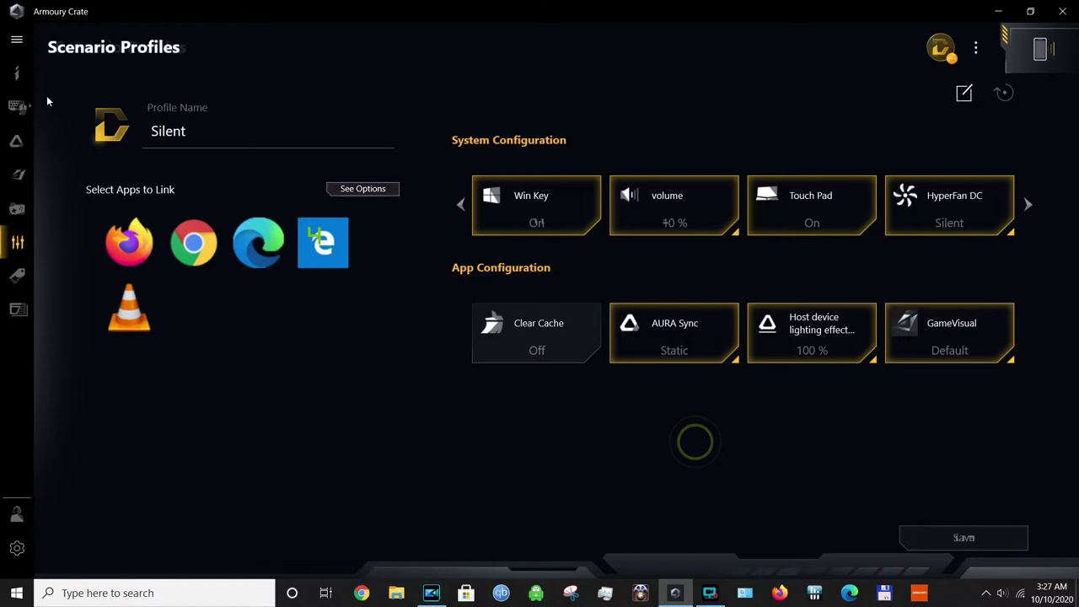
click(17, 74)
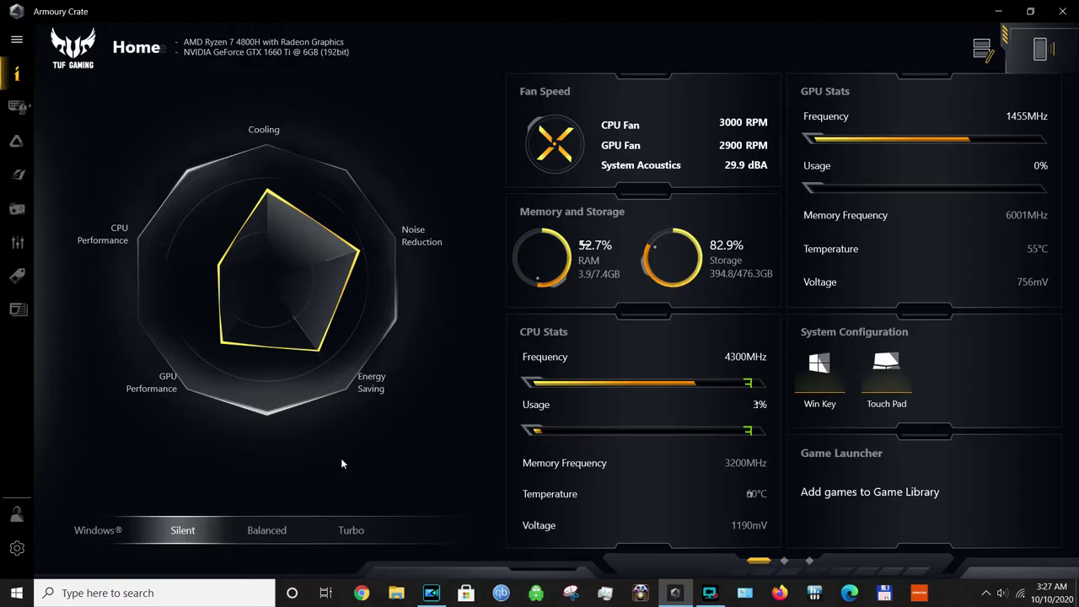
click(20, 242)
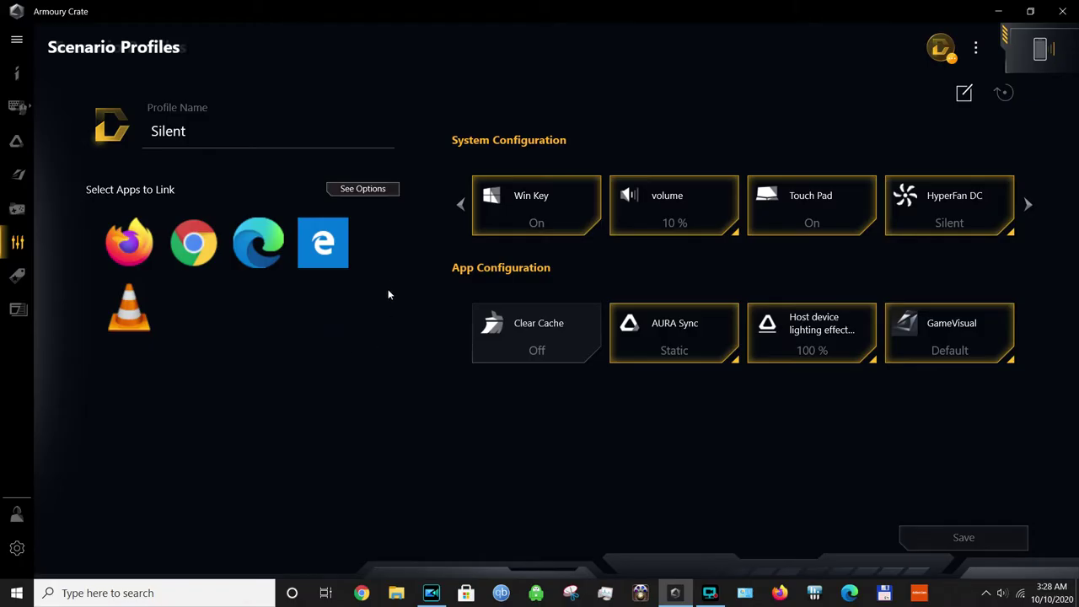
Load the Balanced profile, with PowerDirector 18 linked and volume at 100%, then return Home.
click(939, 48)
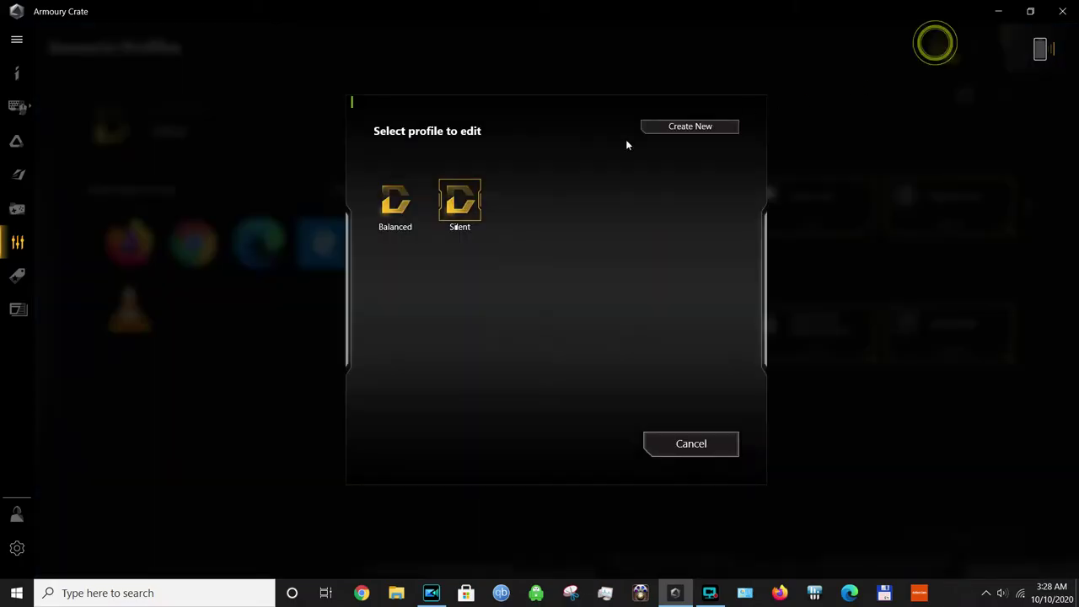
click(391, 199)
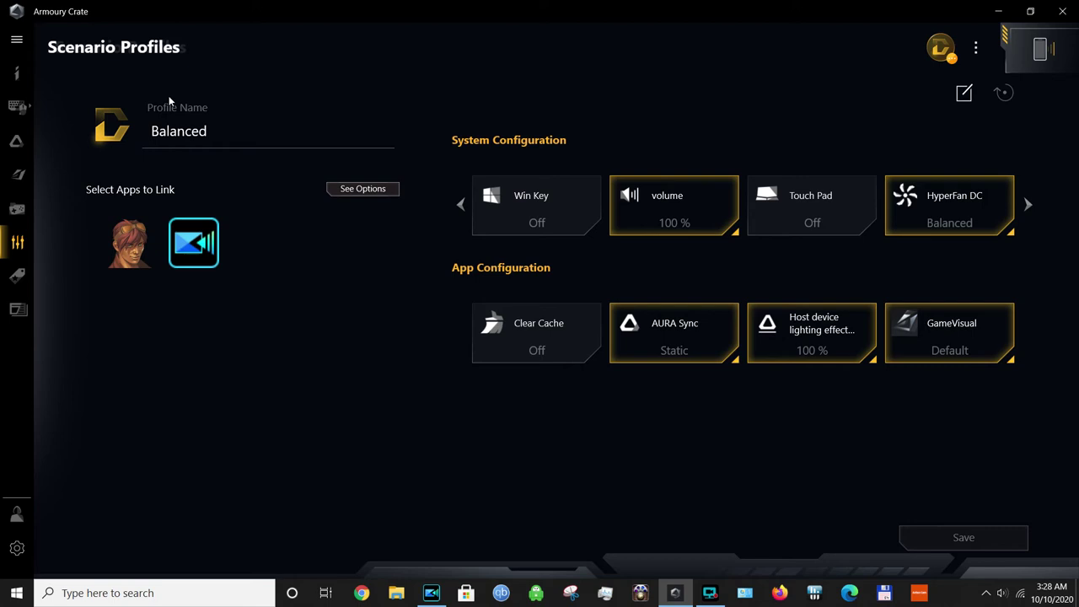
click(19, 74)
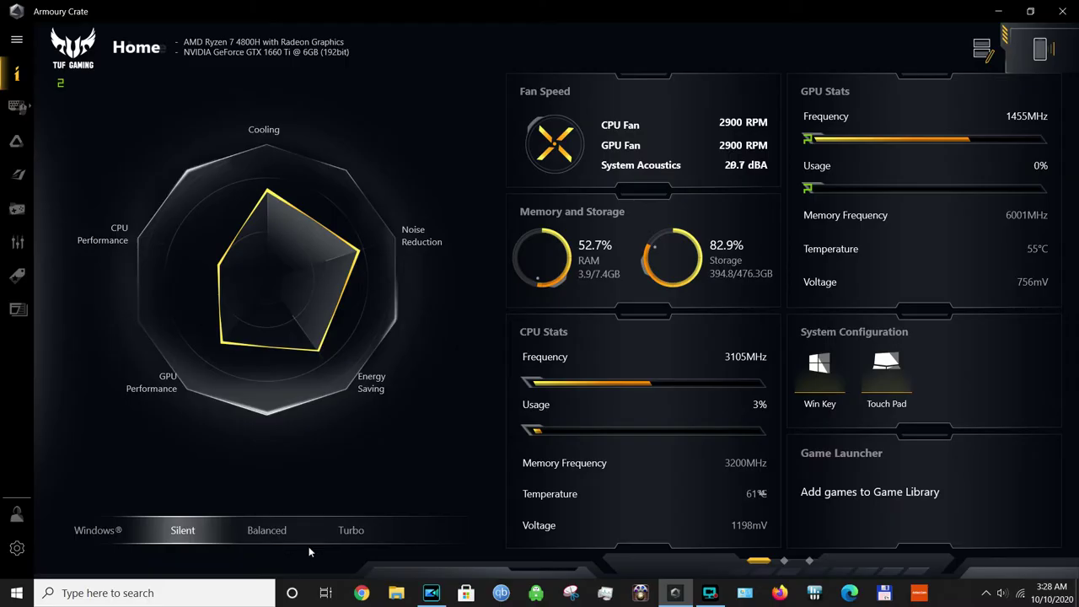
click(432, 595)
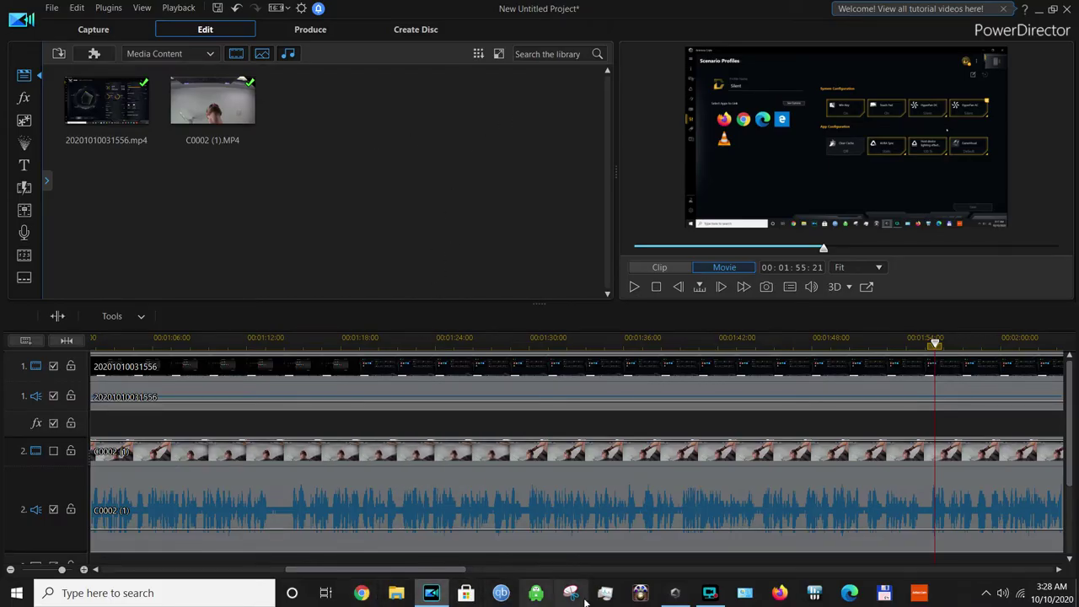
click(675, 594)
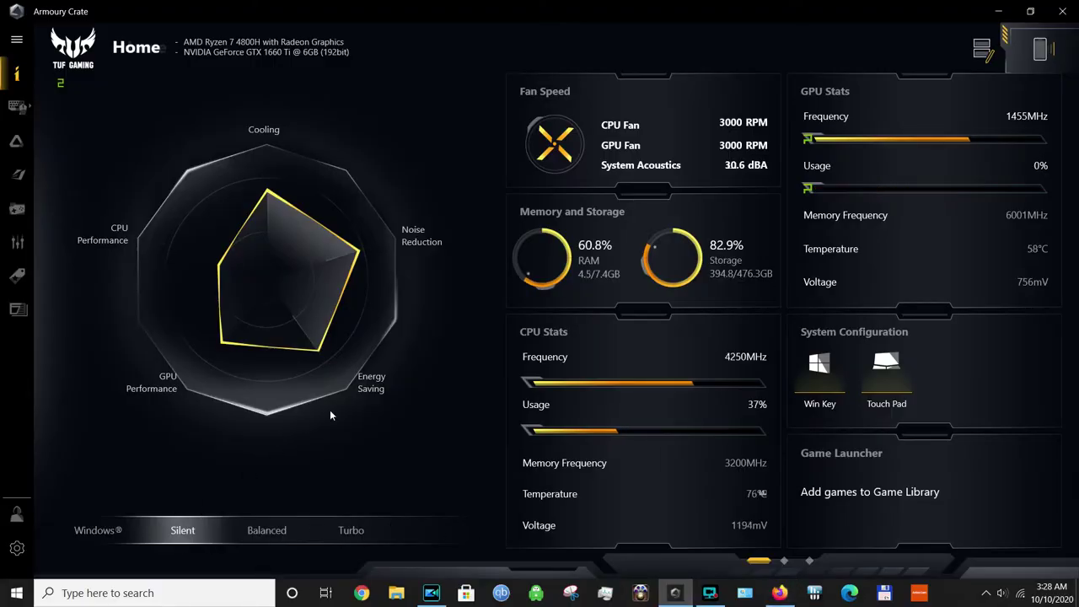
Load the Silent scenario profile for editing in Scenario Profiles.
click(17, 242)
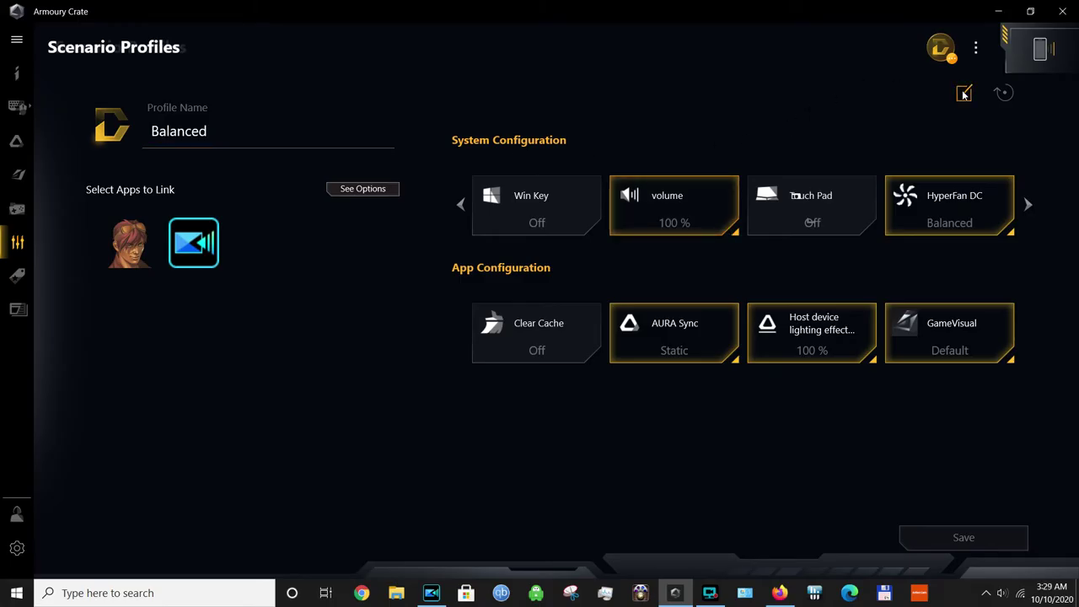
click(944, 53)
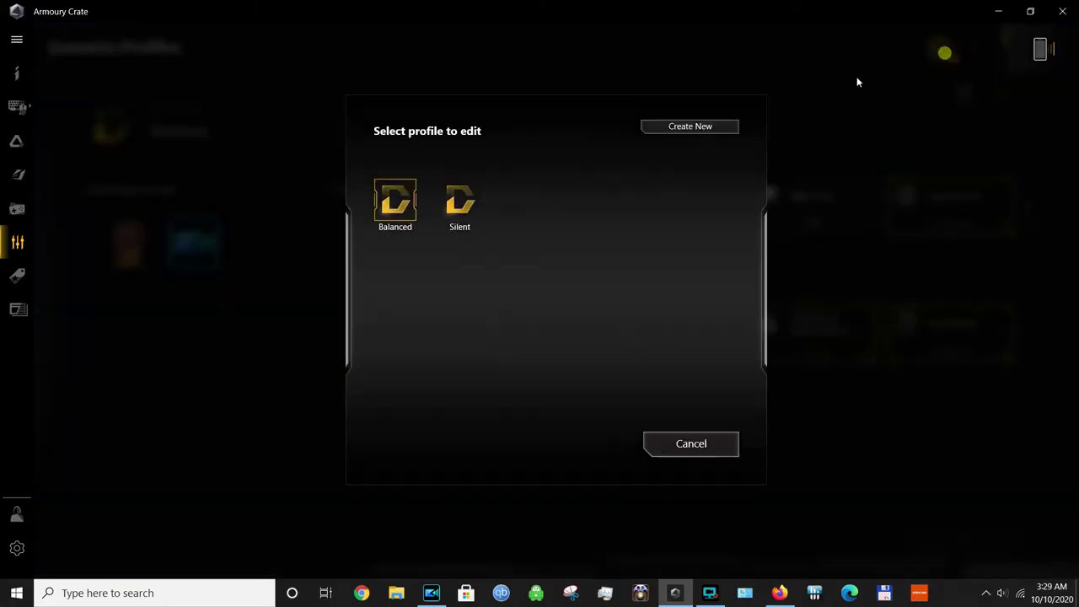
click(459, 200)
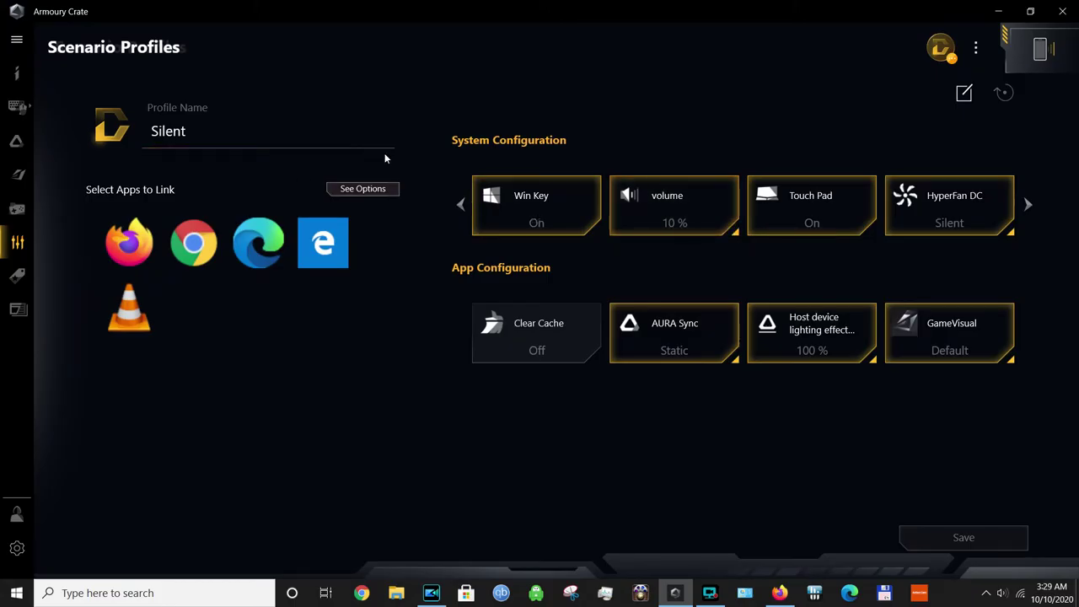
Verify system volume reads 10 with YouTube Studio in front, then switch to PowerDirector.
click(1002, 596)
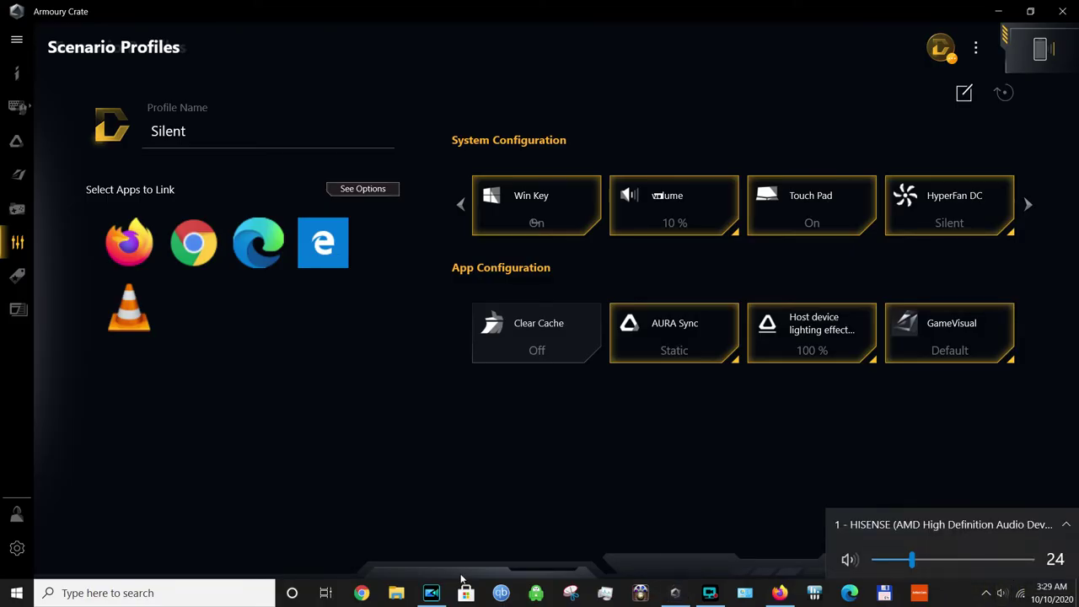
click(778, 595)
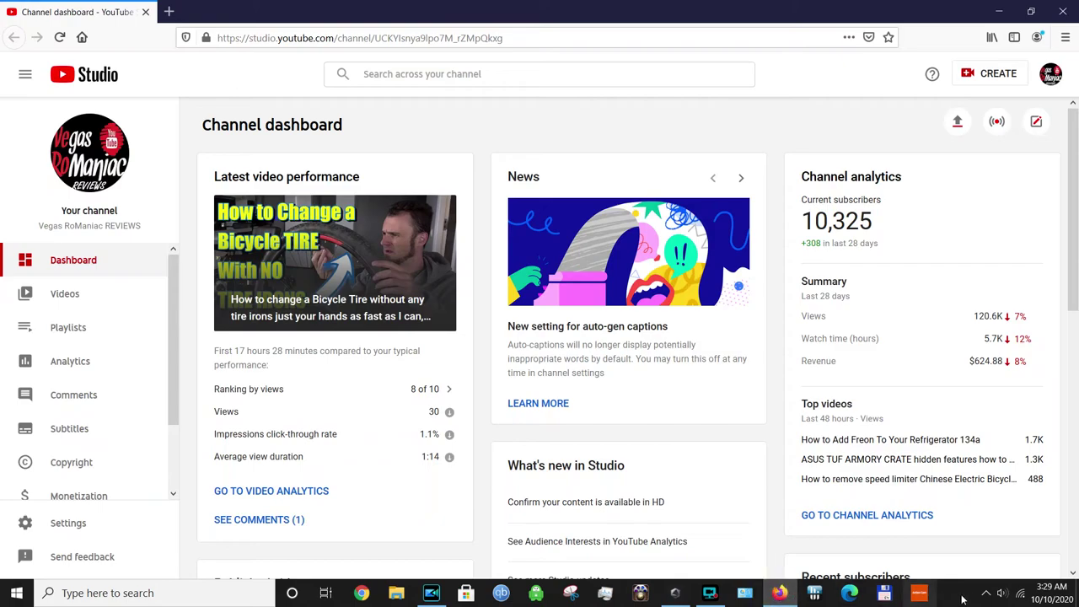
click(1002, 593)
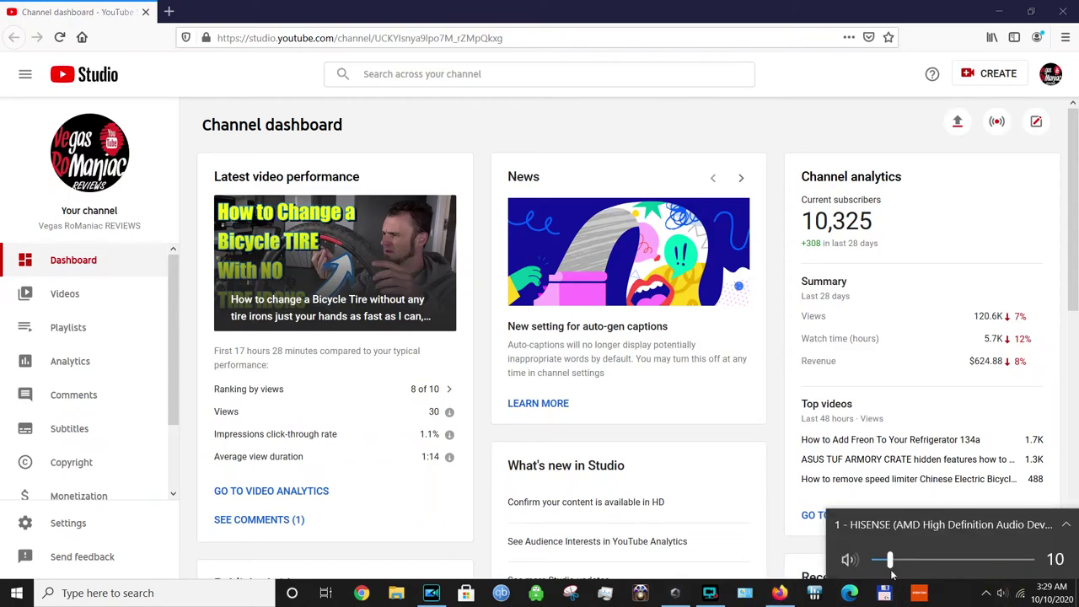
click(431, 595)
Confirm volume jumped to 100 in PowerDirector, then return to Armoury Crate's Silent profile.
click(1004, 593)
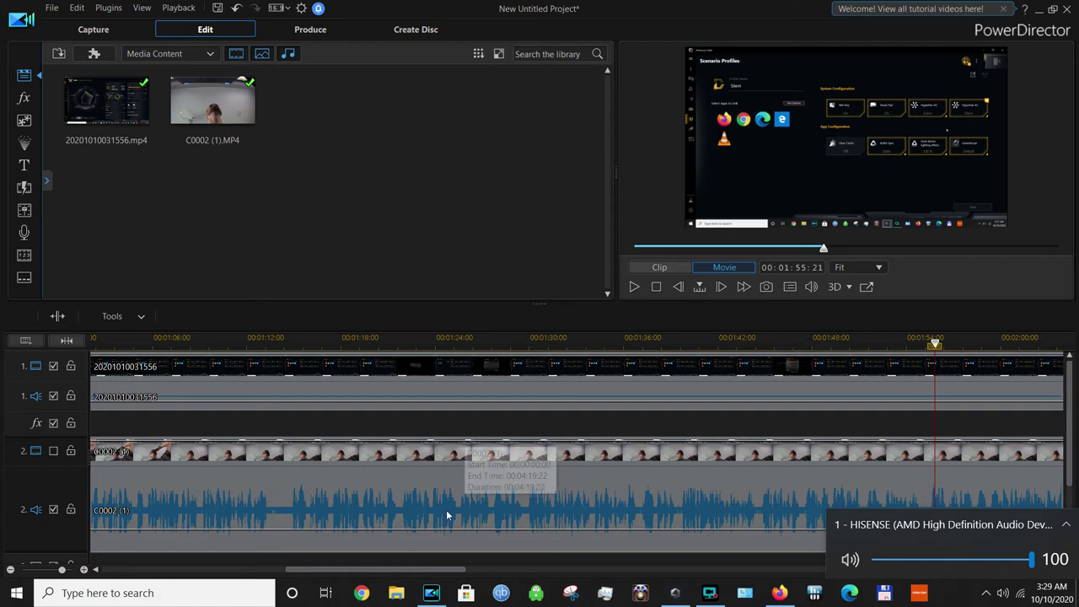
click(674, 593)
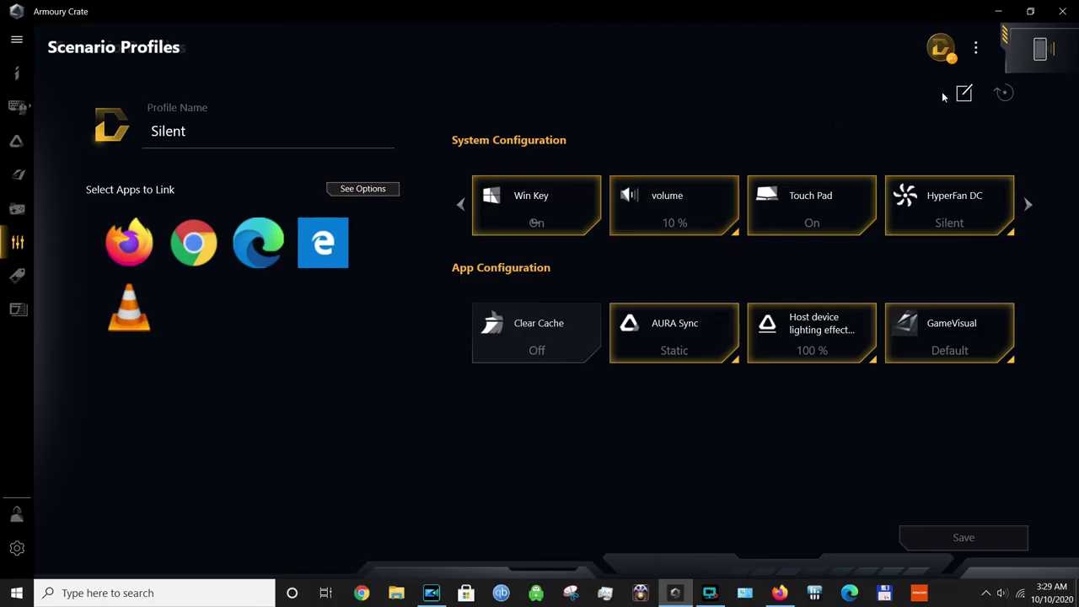
Uncheck 'Adjust the volume' in the Silent profile and save it.
click(963, 94)
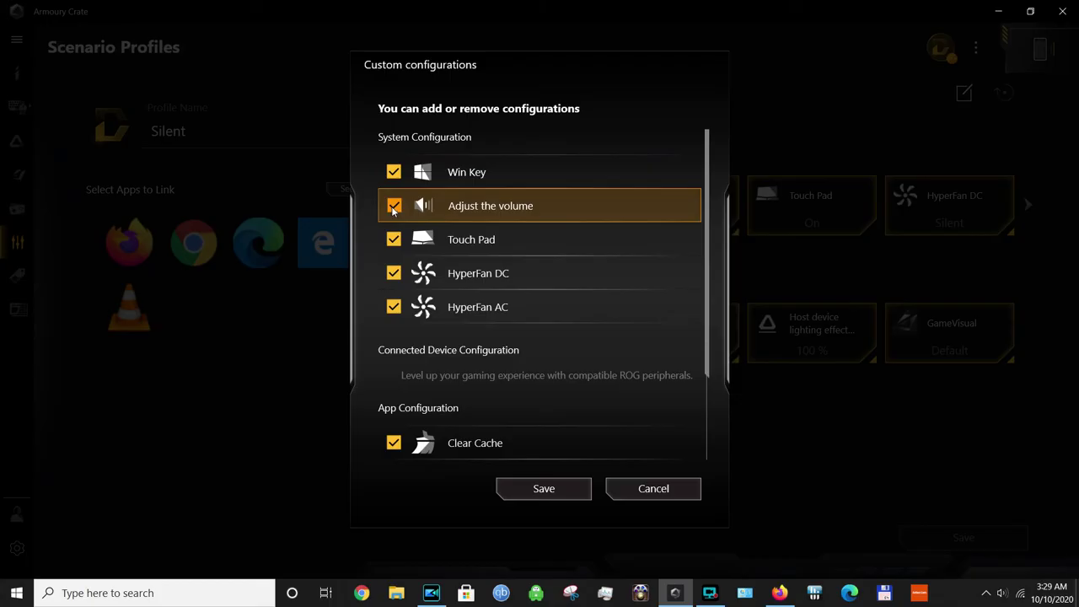
click(393, 206)
click(552, 489)
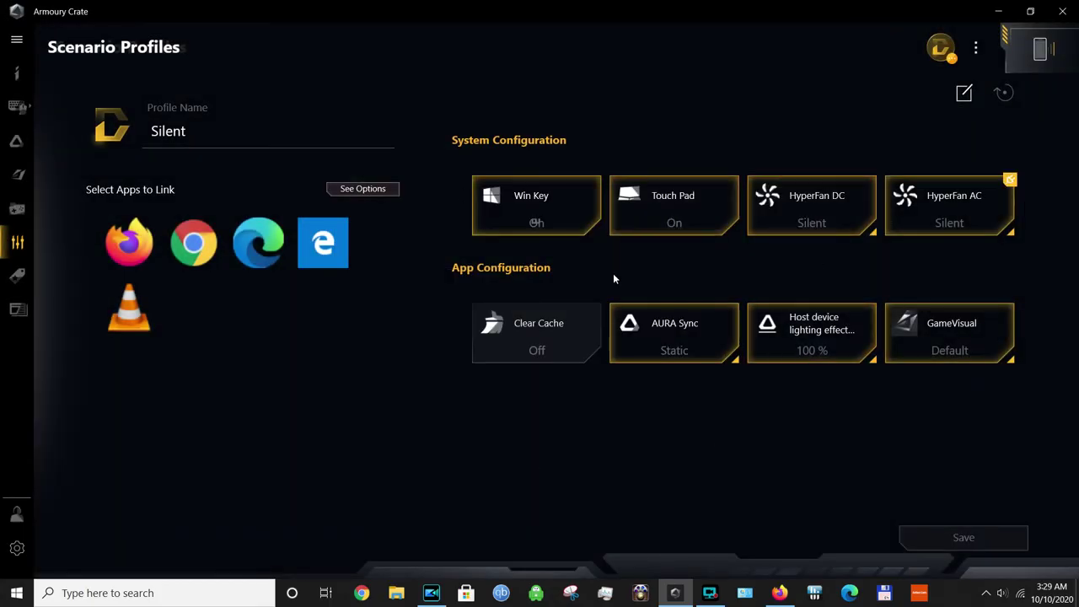
Load the Balanced profile, uncheck 'Adjust the volume', and save it.
click(941, 49)
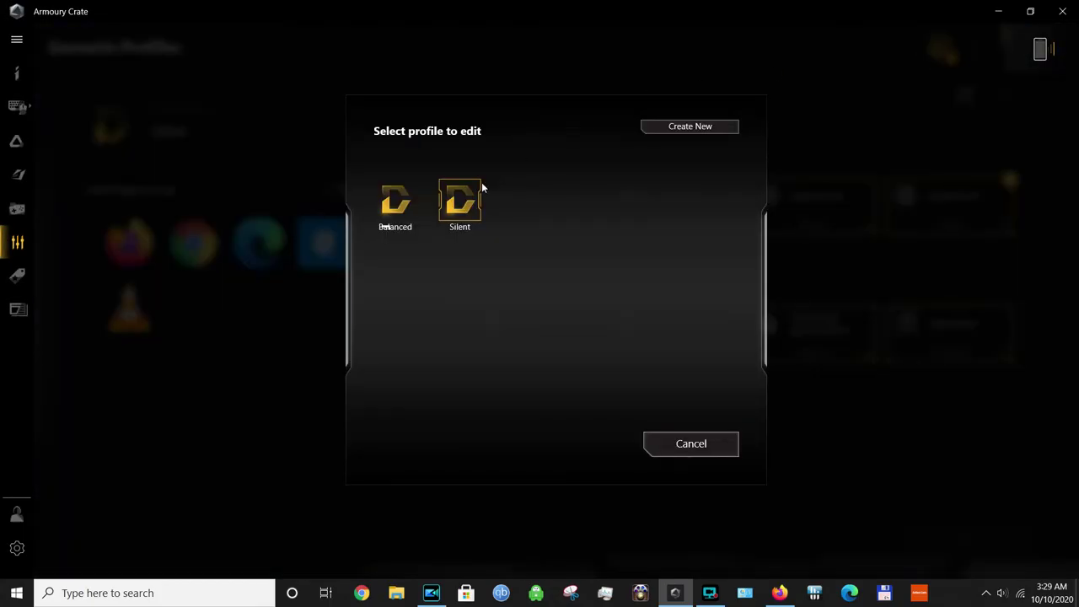
click(401, 203)
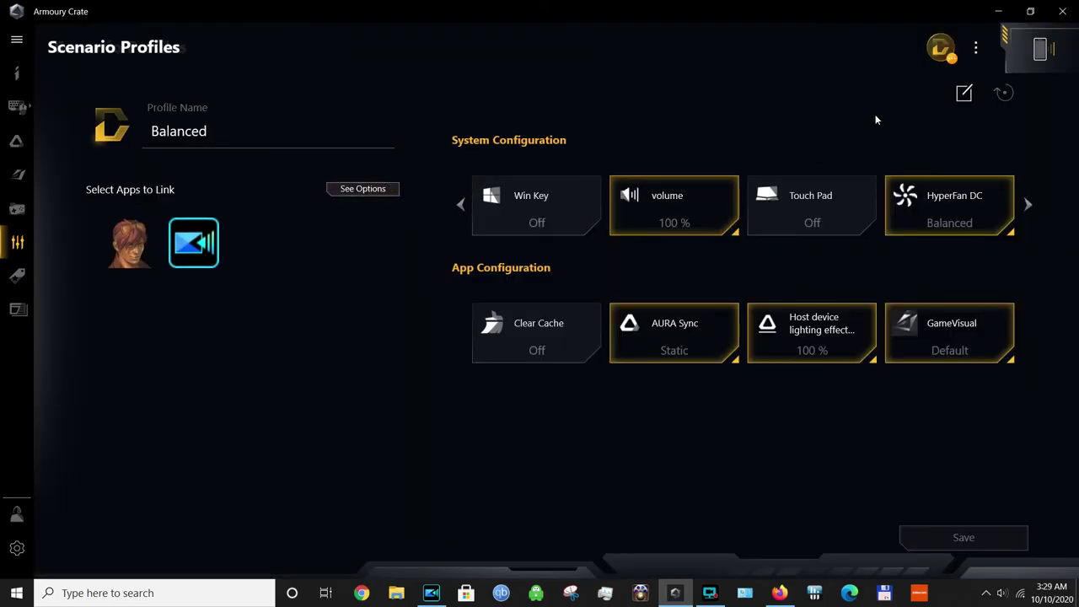
click(969, 94)
click(393, 206)
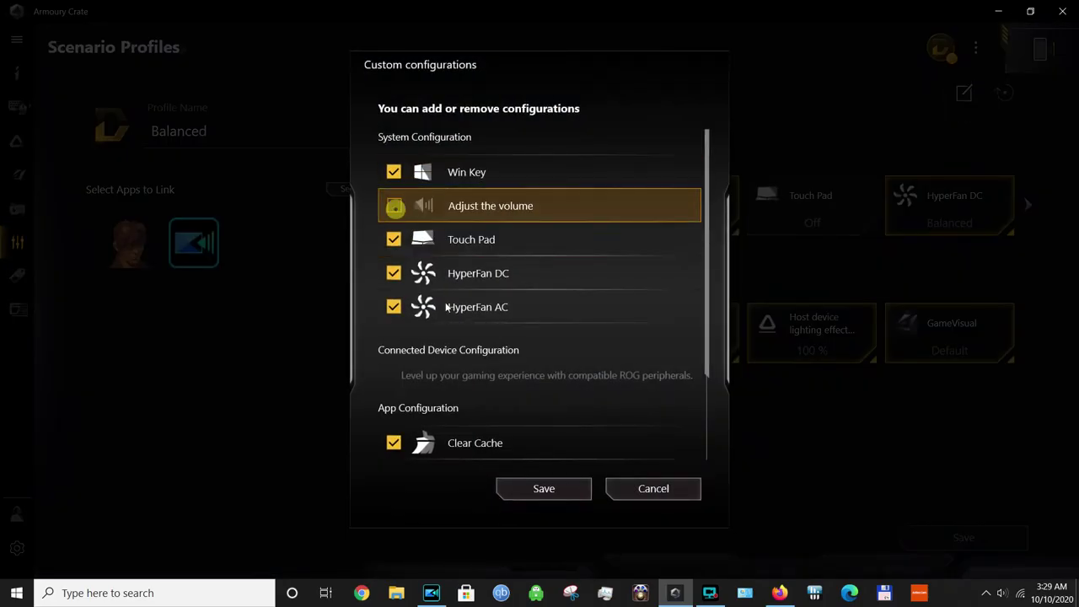
click(544, 489)
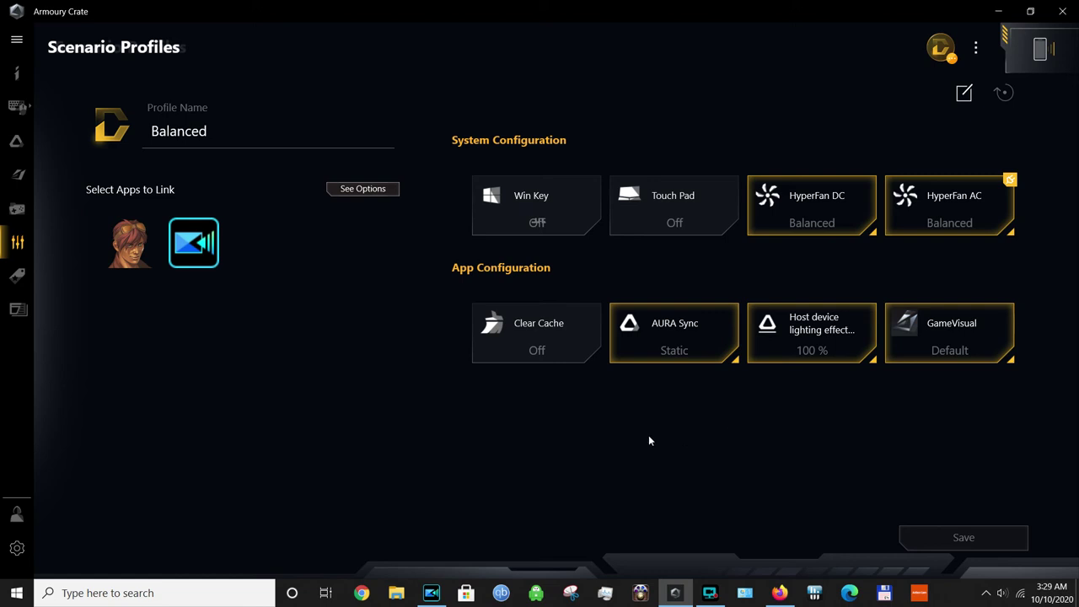
Lower system volume from 24 to 16 and confirm it stays 16 in PowerDirector and YouTube Studio.
click(1002, 594)
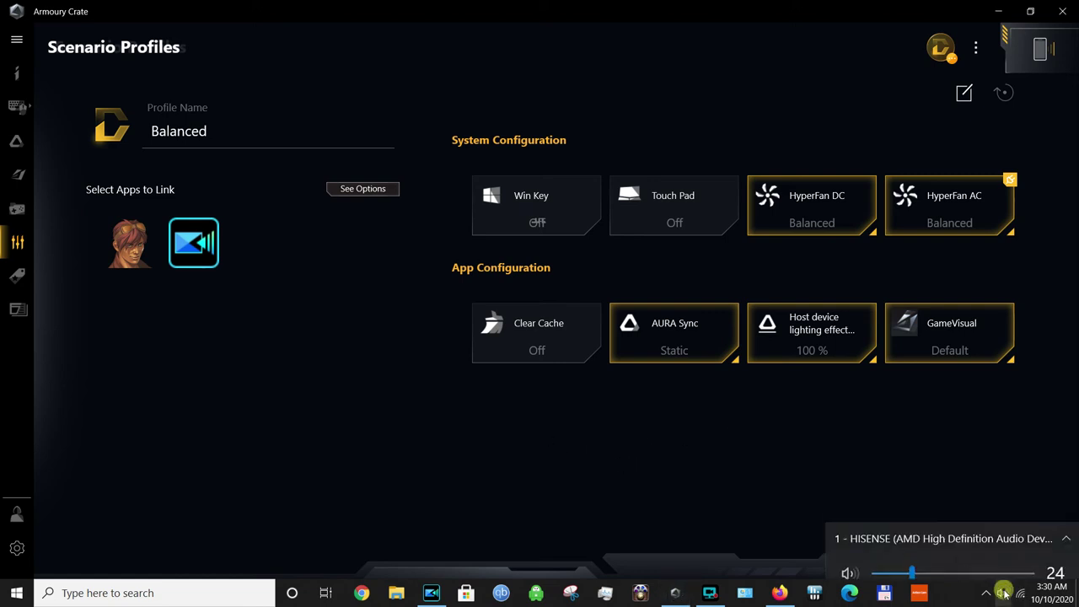
drag(911, 560, 902, 565)
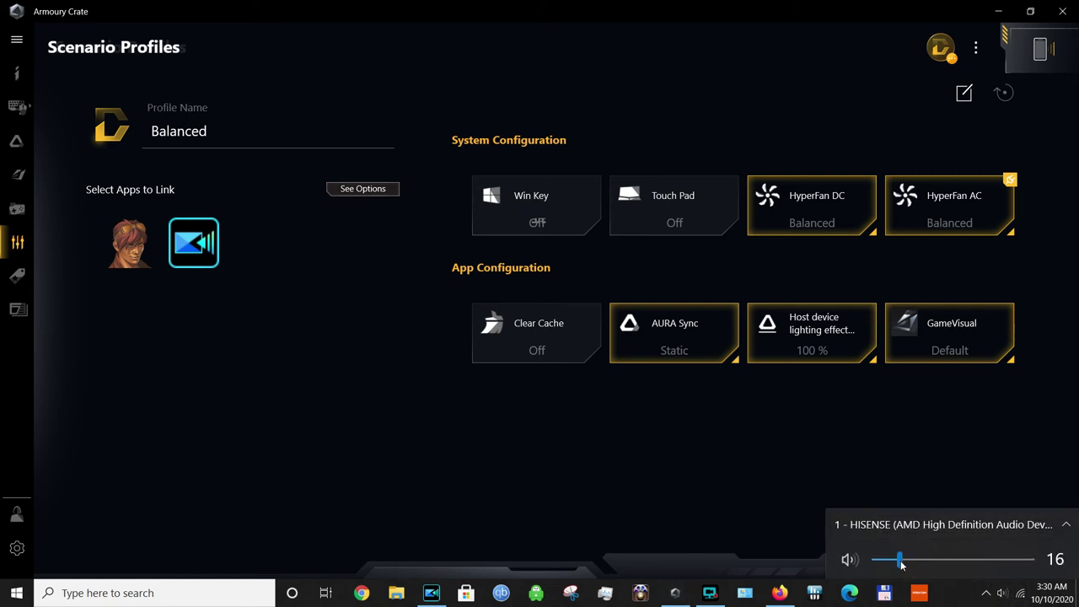
click(430, 593)
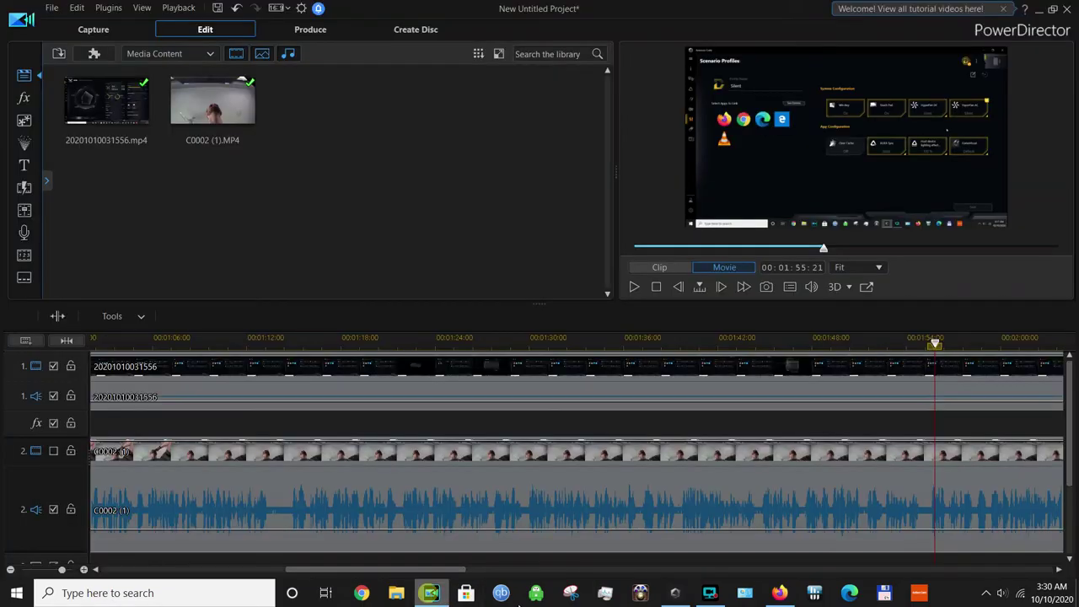
click(1001, 593)
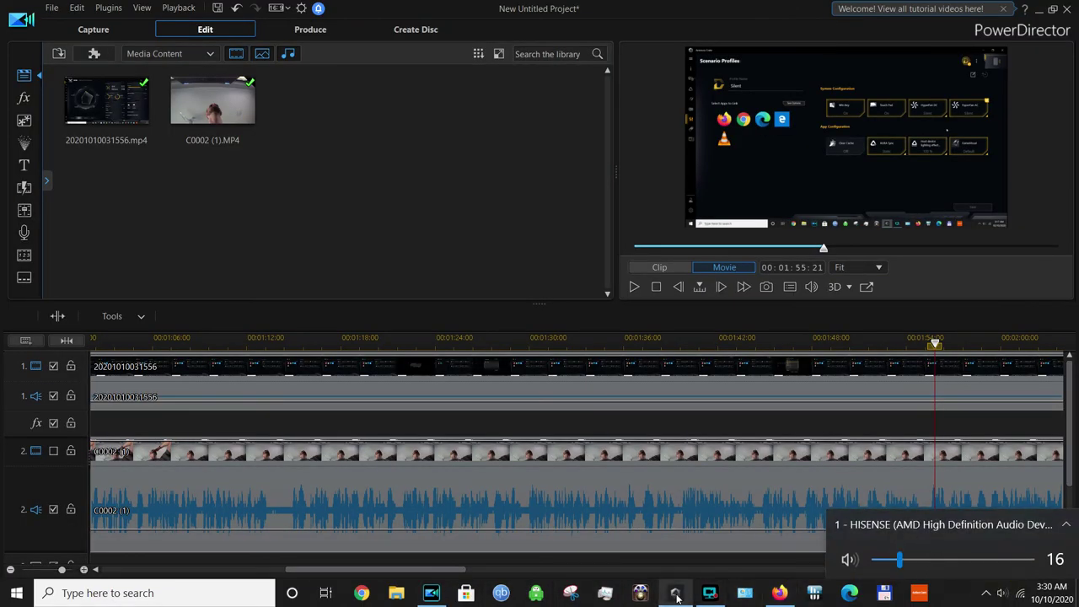
click(779, 593)
click(985, 593)
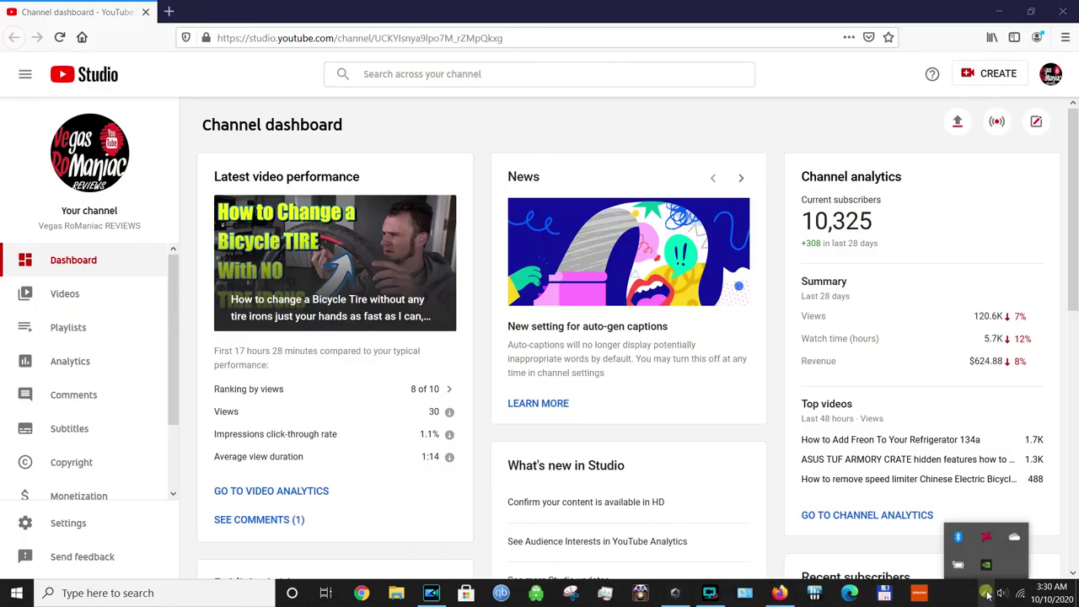
click(1001, 593)
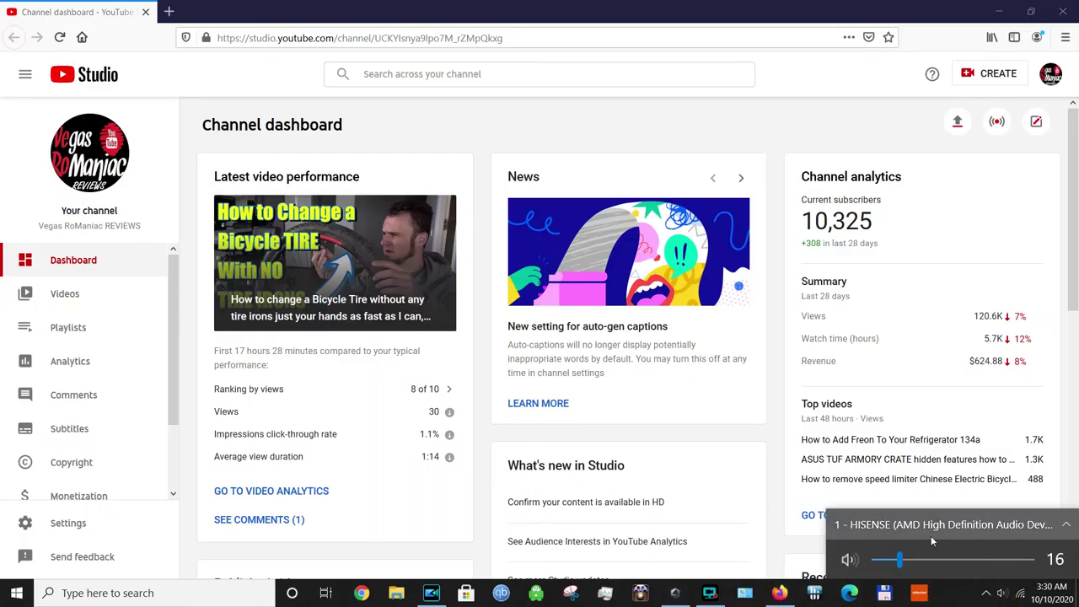
click(430, 592)
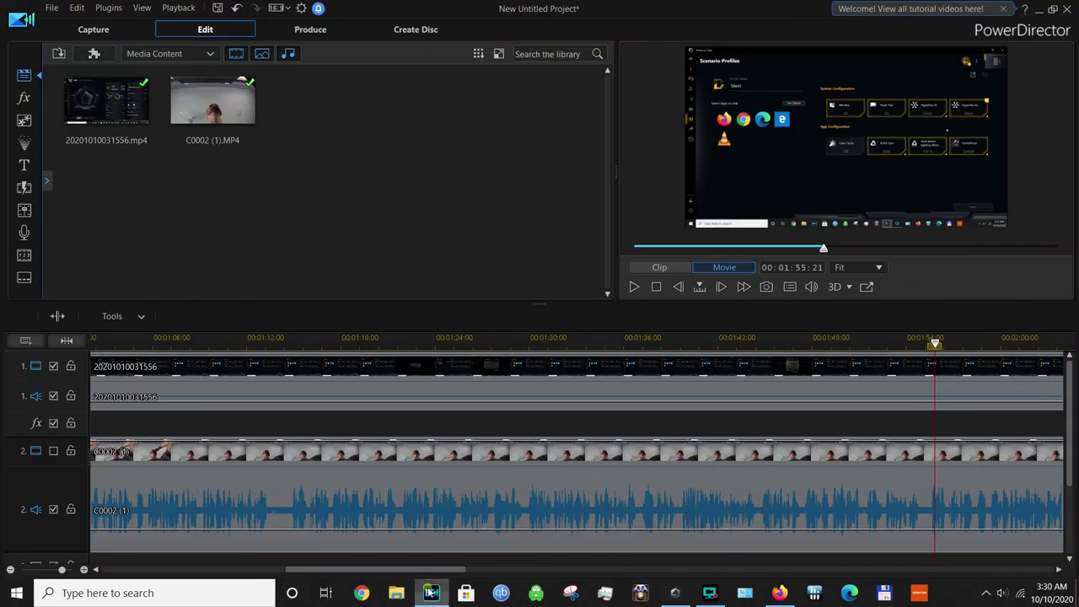
Bring Armoury Crate forward and show its Home dashboard with fan, memory, storage and CPU/GPU stats.
click(675, 592)
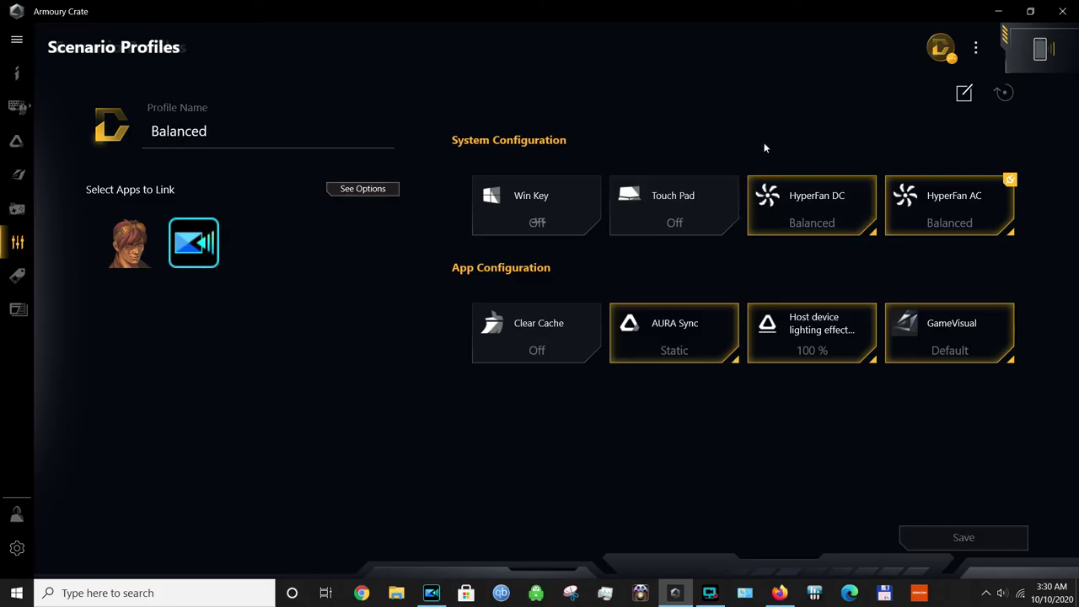
click(16, 72)
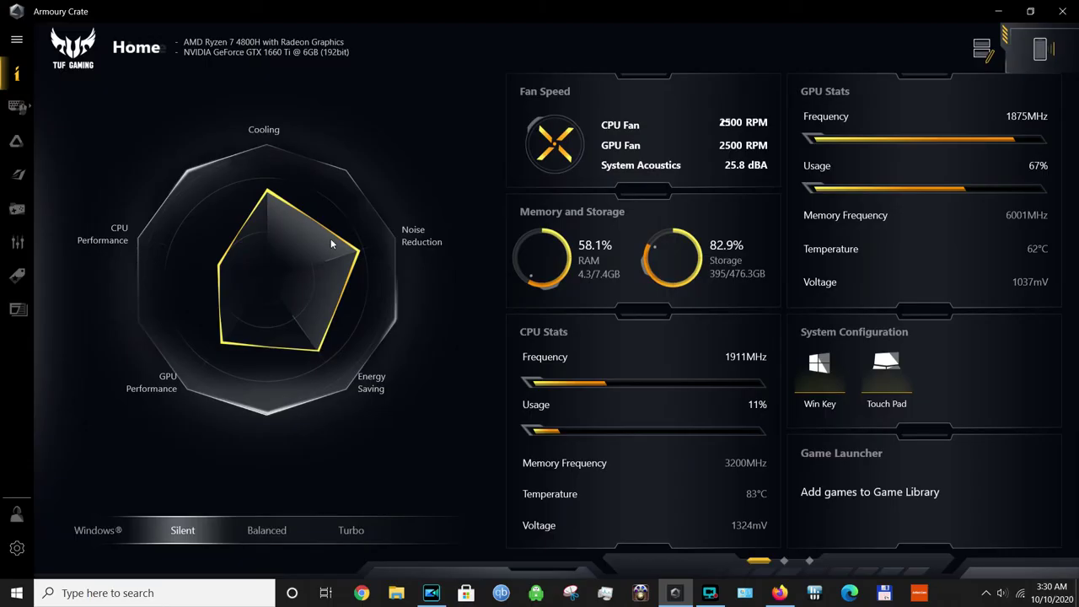